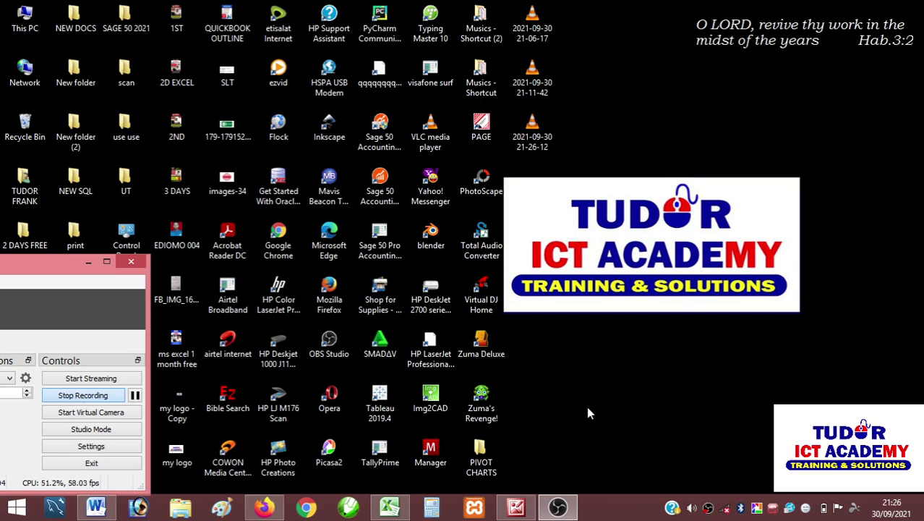
# Switch from the desktop to the TUDOR PAYROLL workbook in Excel
pyautogui.click(390, 507)
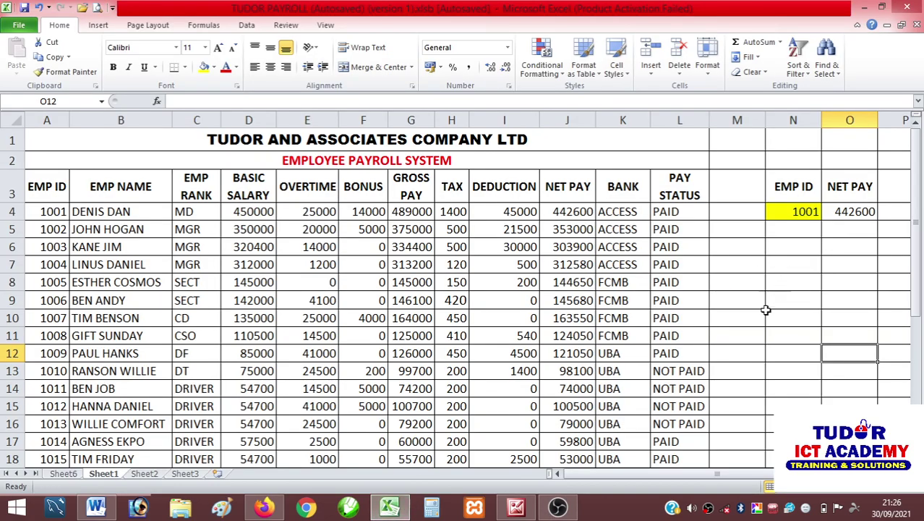
# Add bold 'EMP ID' and 'BANK' headings in cells N6 and O6
pyautogui.click(794, 251)
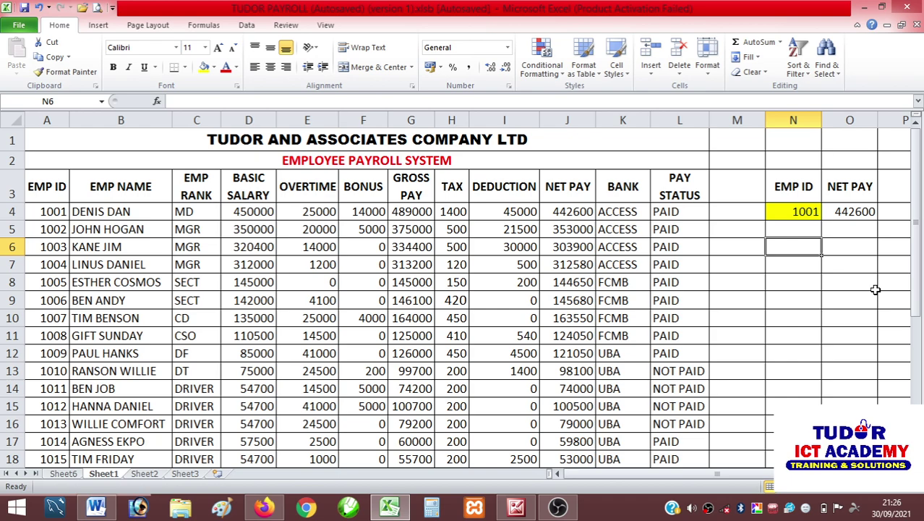
pyautogui.write('EMP')
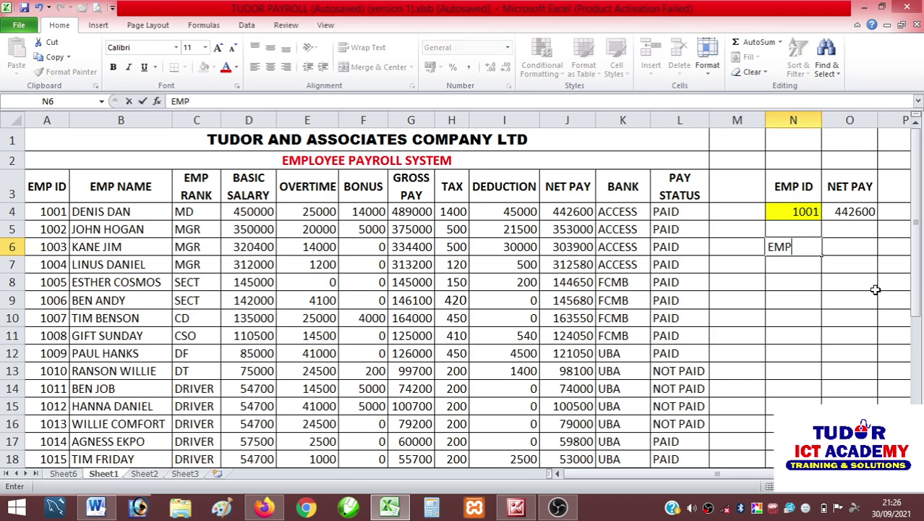
pyautogui.write(' ID')
pyautogui.press('Tab')
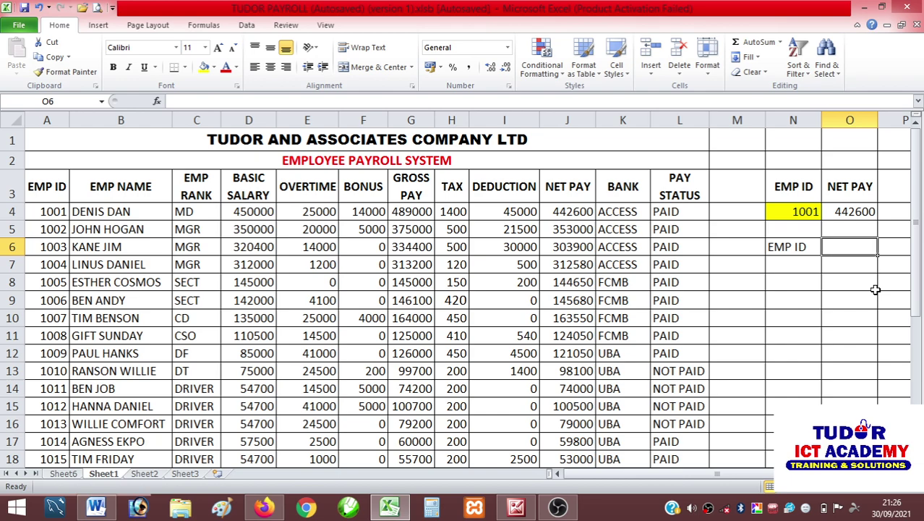
pyautogui.write('BANK')
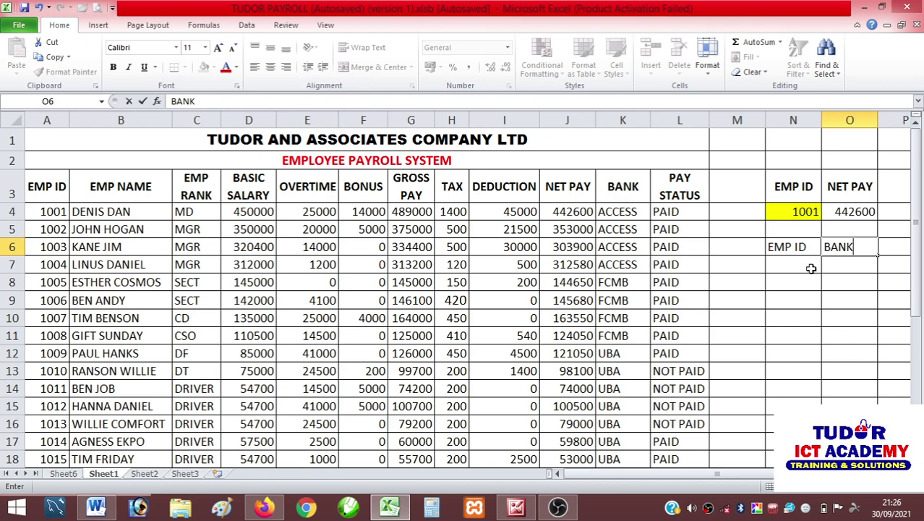
pyautogui.moveTo(810, 249); pyautogui.dragTo(844, 246)
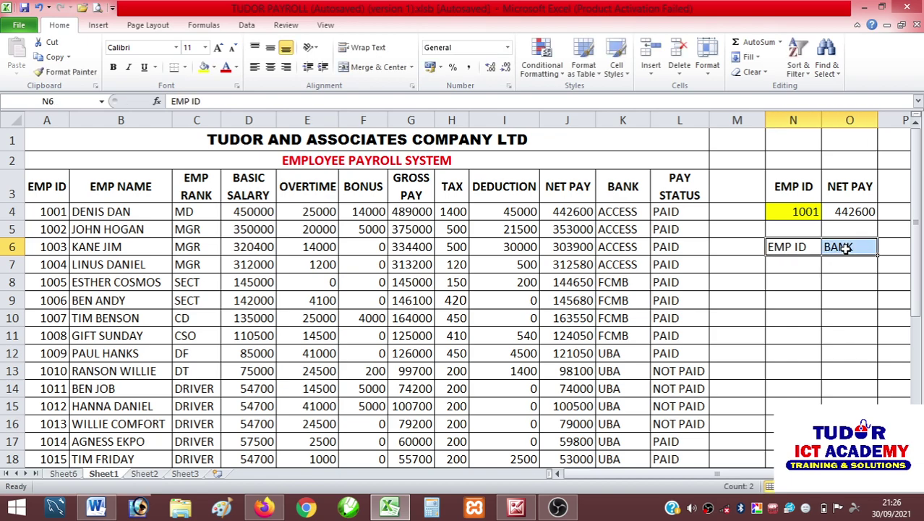
pyautogui.click(113, 66)
pyautogui.click(816, 296)
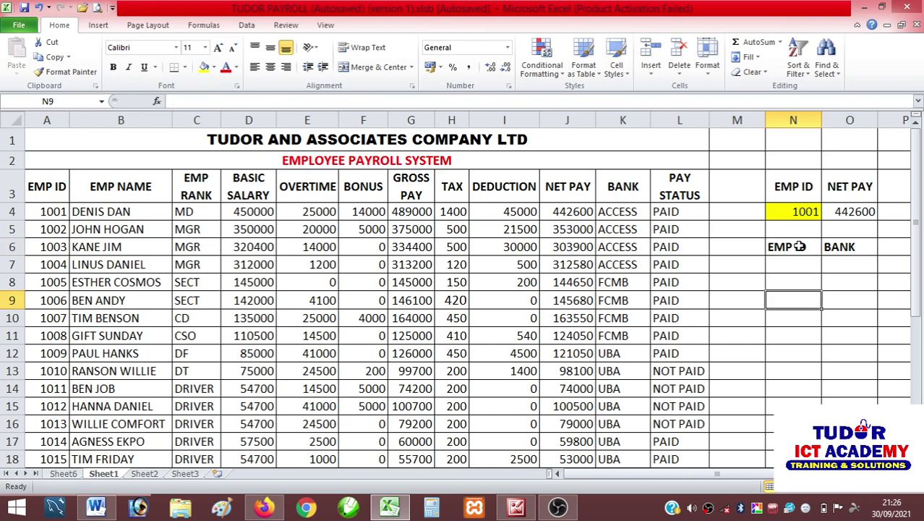
# Shade cell N7 pale aqua as the employee ID entry cell
pyautogui.click(790, 269)
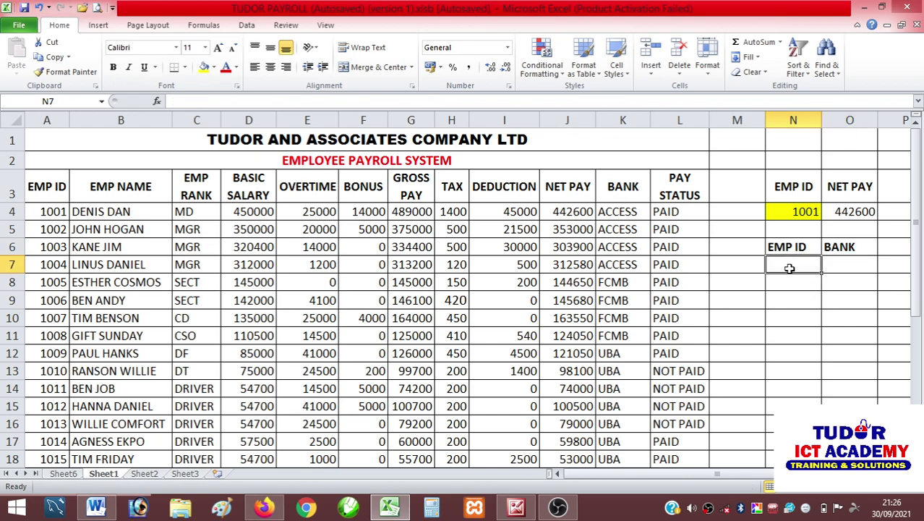
pyautogui.click(215, 67)
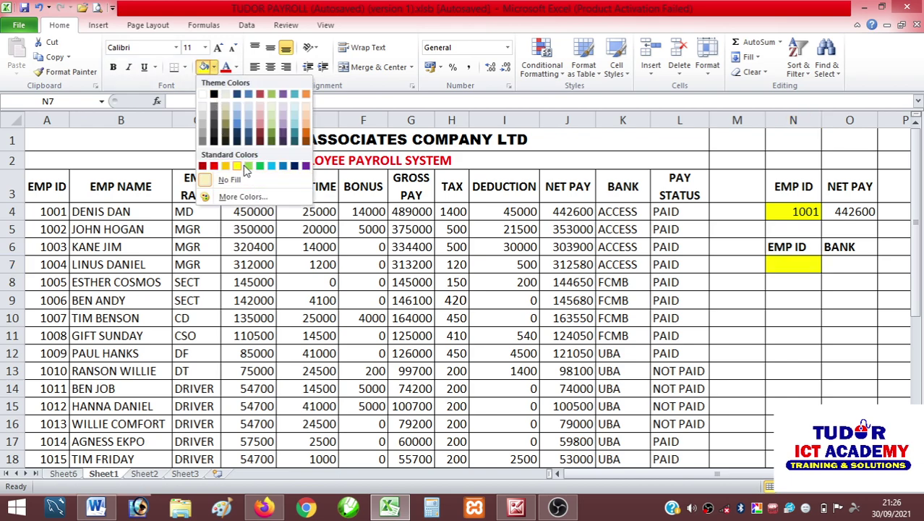
pyautogui.click(294, 117)
pyautogui.click(835, 319)
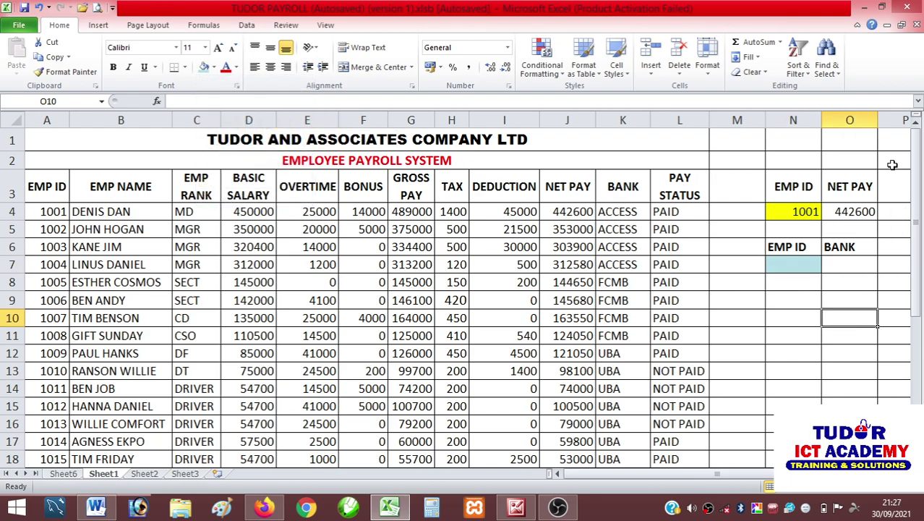
# Narrow column M to 6.14, widen column O to 10.86, and centre column O's contents
pyautogui.moveTo(765, 121); pyautogui.dragTo(753, 127)
pyautogui.moveTo(865, 121); pyautogui.dragTo(881, 121)
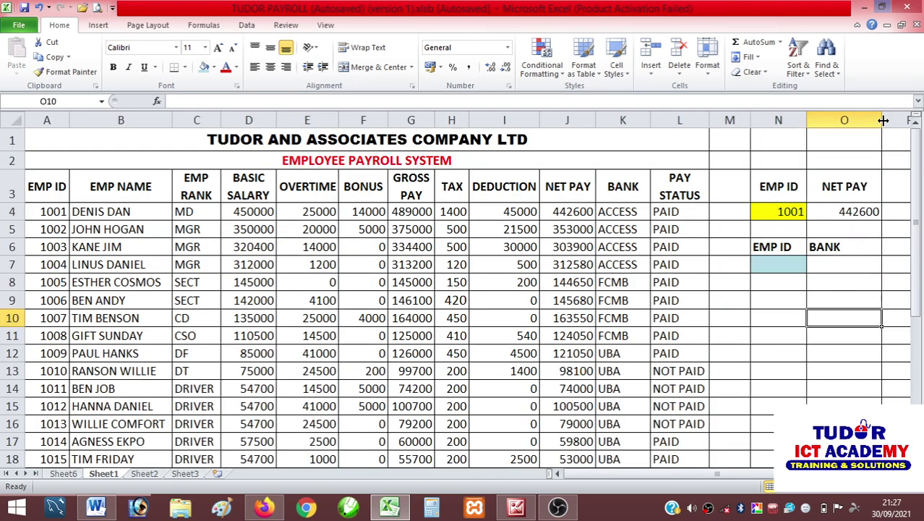
pyautogui.click(846, 120)
pyautogui.click(270, 67)
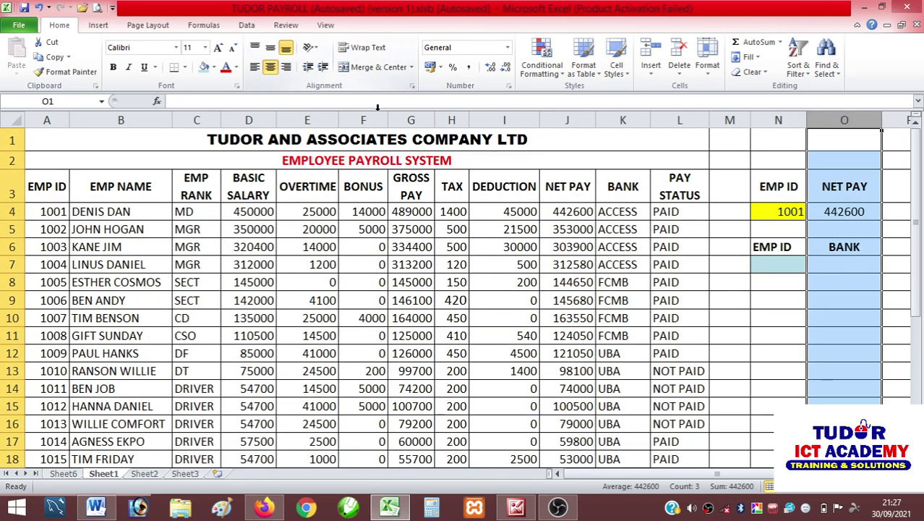
pyautogui.click(835, 264)
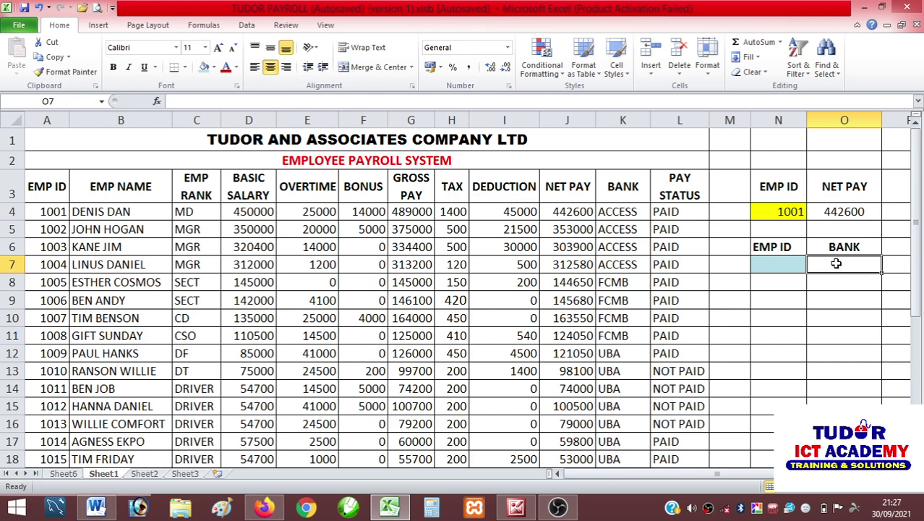
# Start the O7 formula as =VLOOKUP(N7,A4:K33, with N7 as lookup value
pyautogui.write('=')
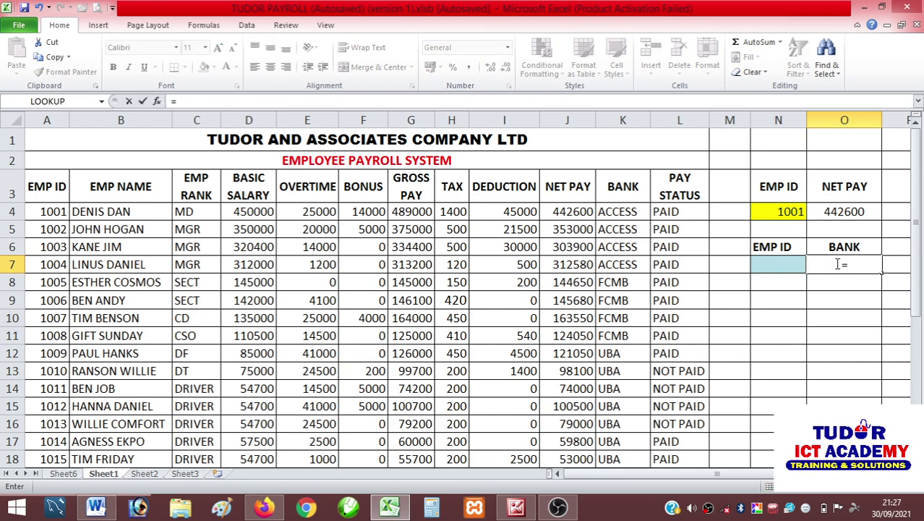
pyautogui.write('V')
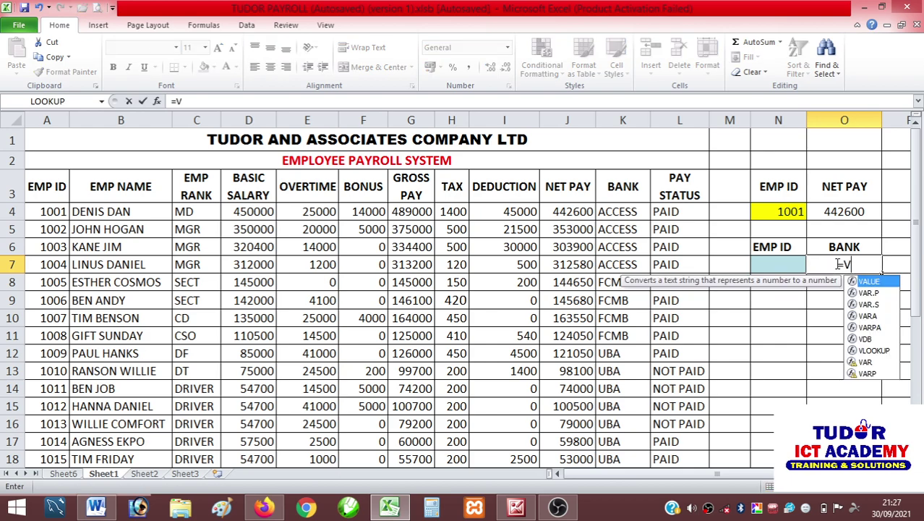
pyautogui.write('LOOKU')
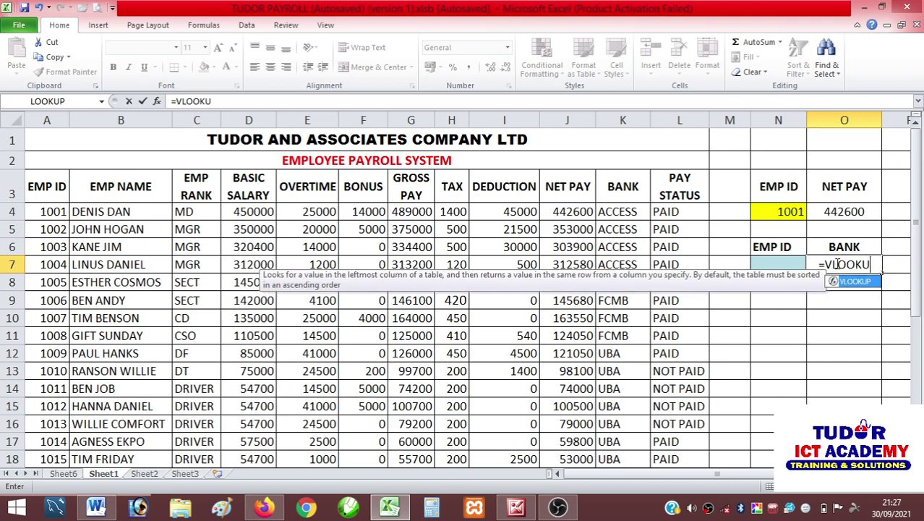
pyautogui.write('P(')
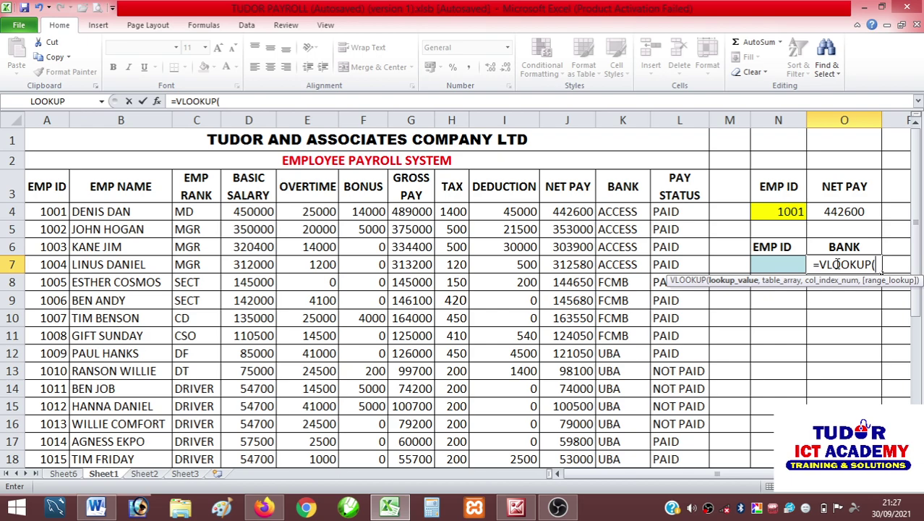
pyautogui.click(791, 268)
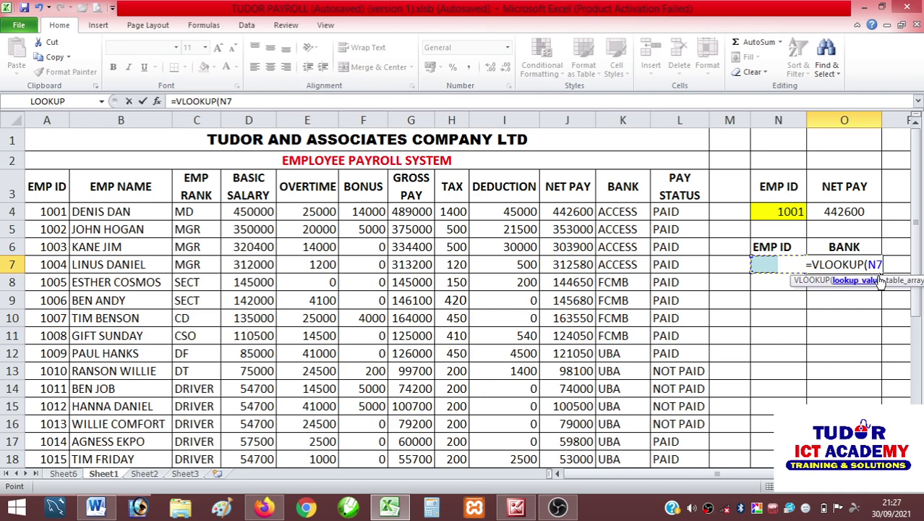
pyautogui.write(',')
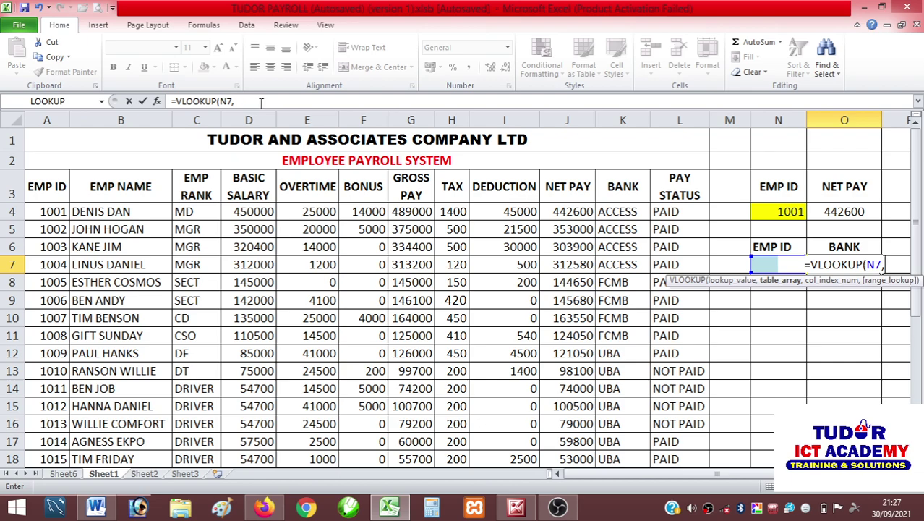
pyautogui.write('A4')
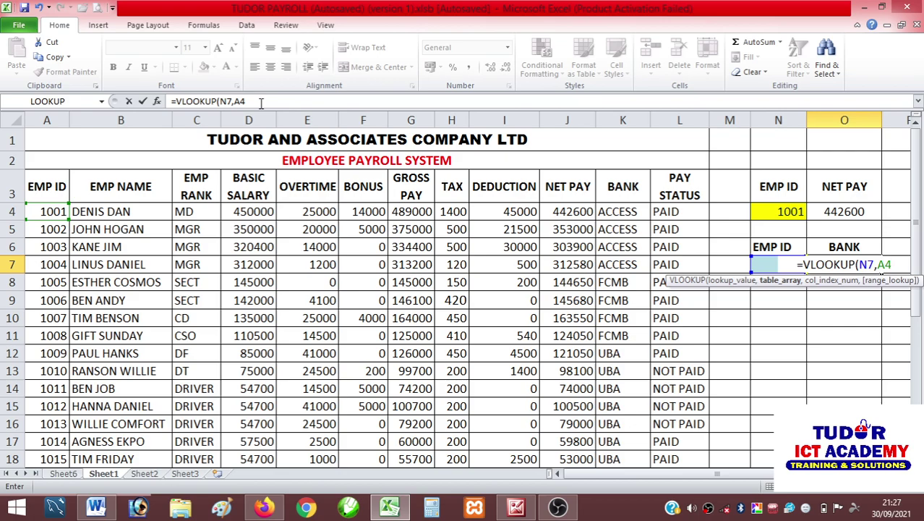
pyautogui.write(':')
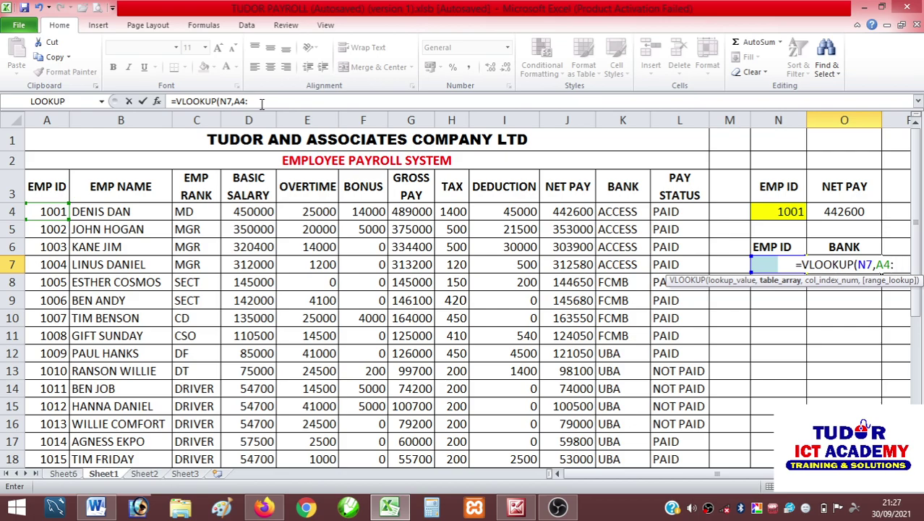
pyautogui.write('K')
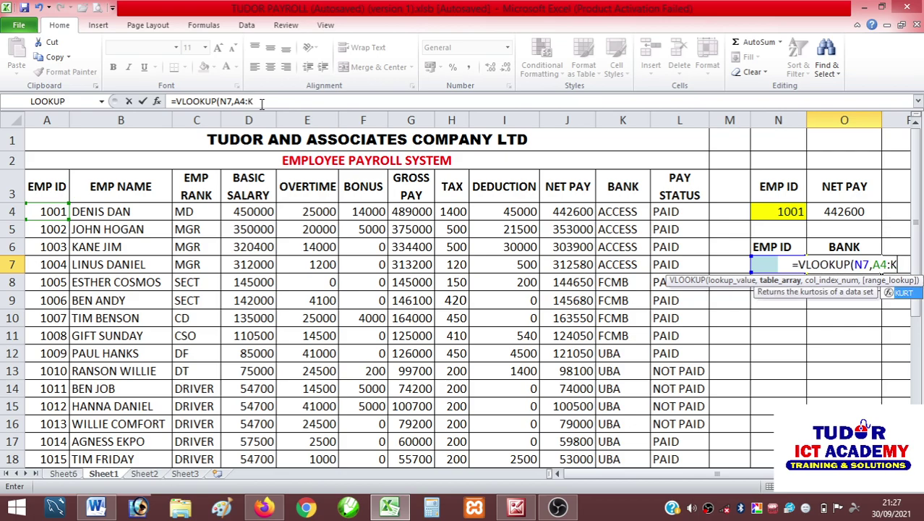
pyautogui.write('33')
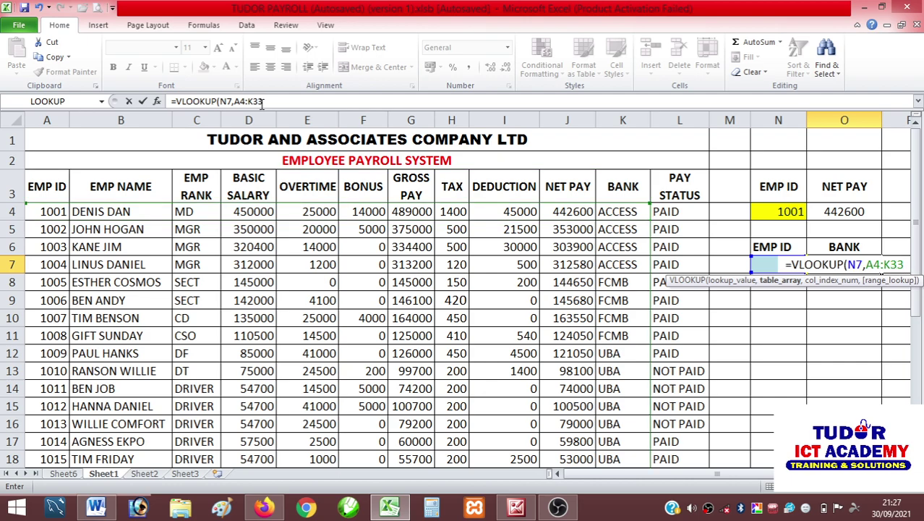
pyautogui.write(',')
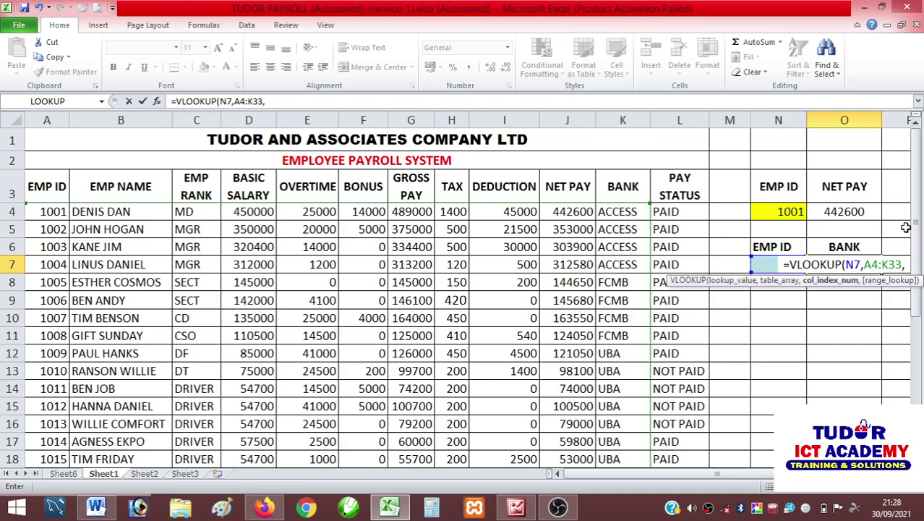
# Finish O7 as =VLOOKUP(N7,A4:K33,11,FALSE) after confirming the table ends at row 33
pyautogui.moveTo(916, 206); pyautogui.dragTo(916, 211)
pyautogui.moveTo(921, 384); pyautogui.dragTo(922, 384)
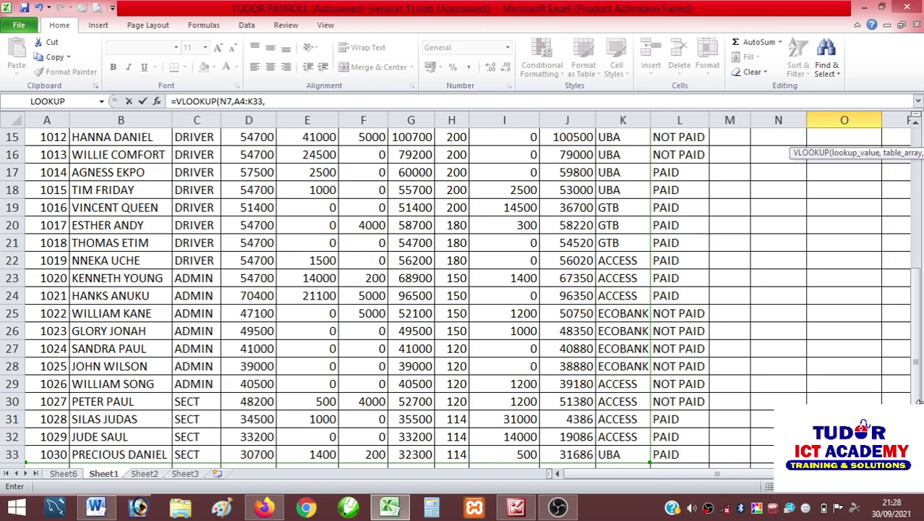
pyautogui.moveTo(919, 387); pyautogui.dragTo(921, 238)
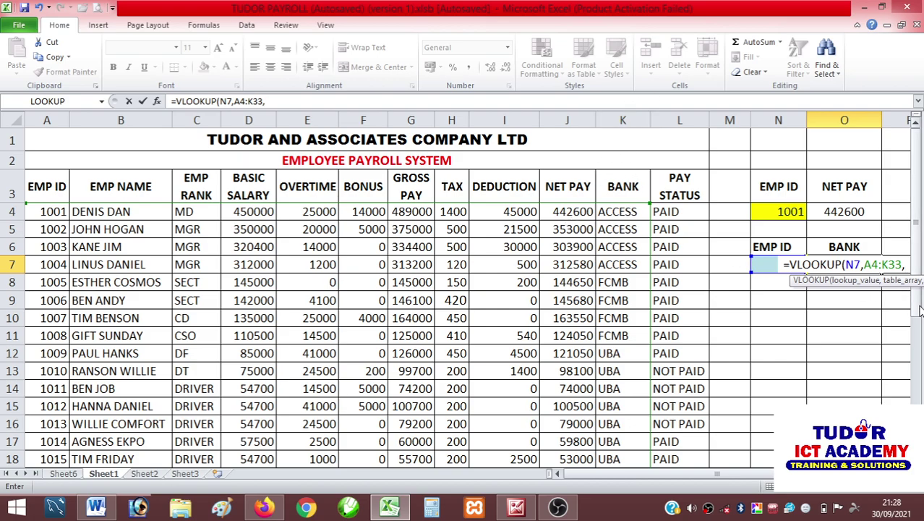
pyautogui.write('11')
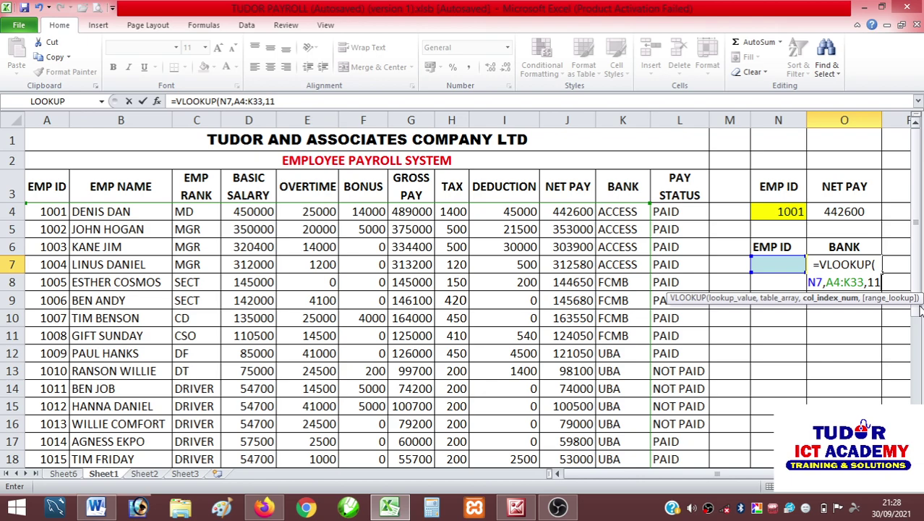
pyautogui.write(',')
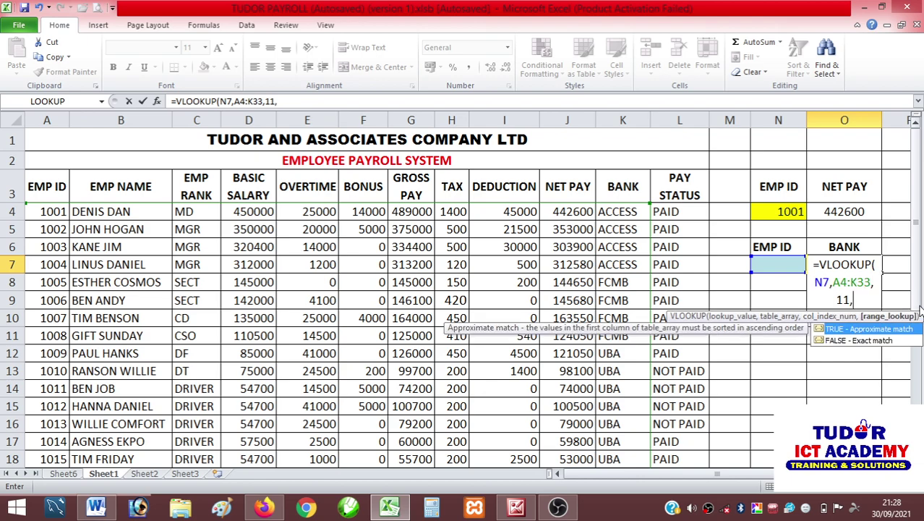
pyautogui.write('FALSE')
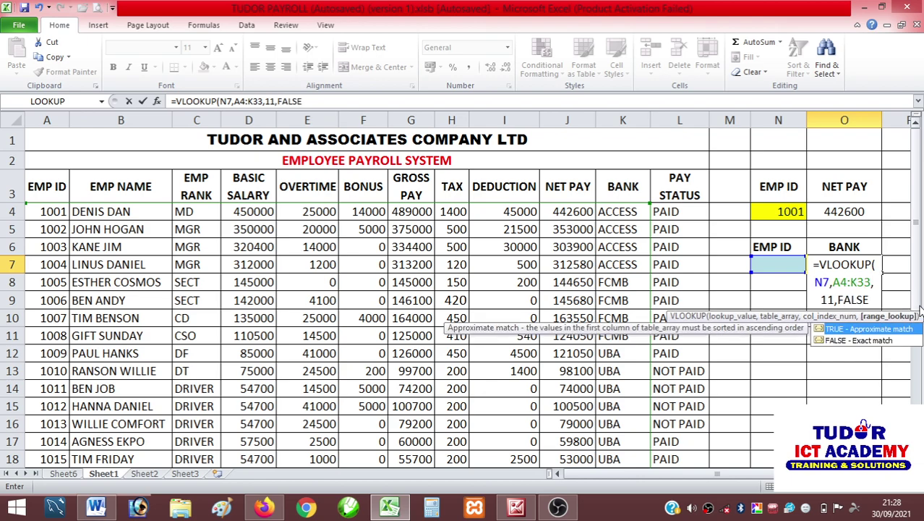
pyautogui.write(')')
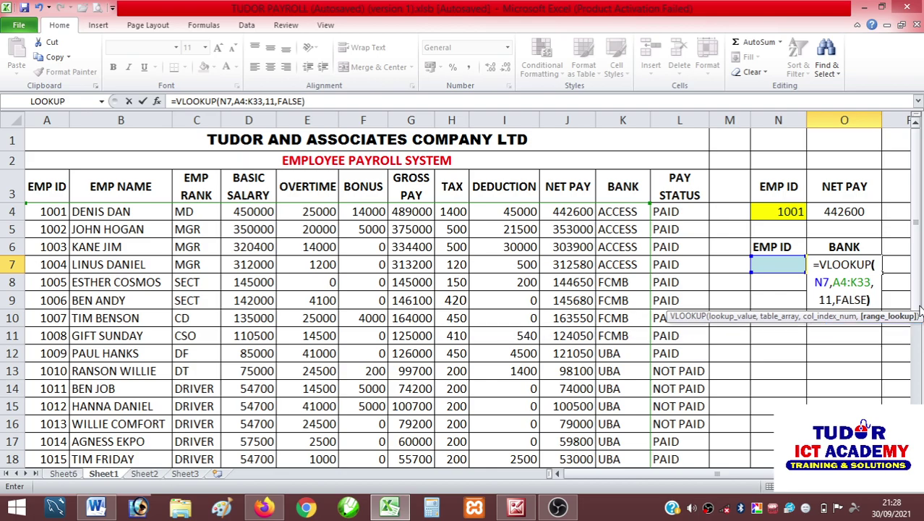
pyautogui.press('Return')
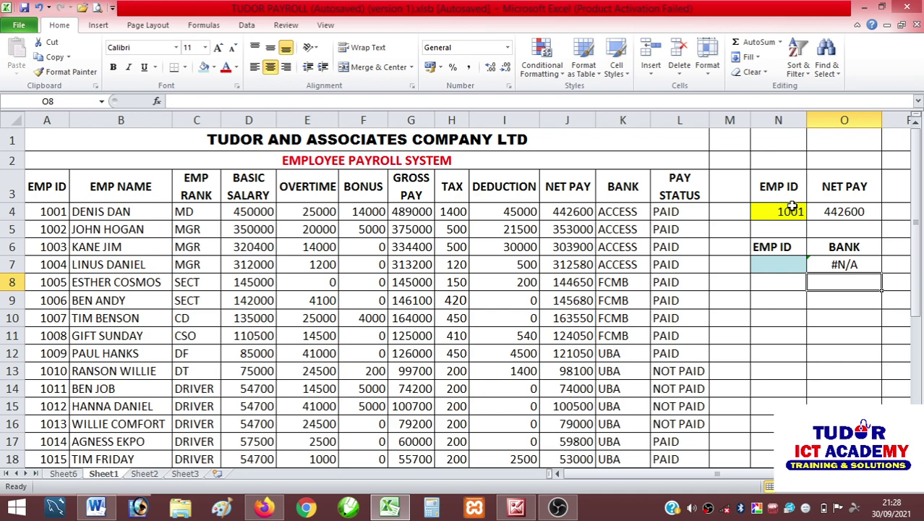
# Enter employee ID 1001 in N7 so O7 returns ACCESS
pyautogui.click(781, 268)
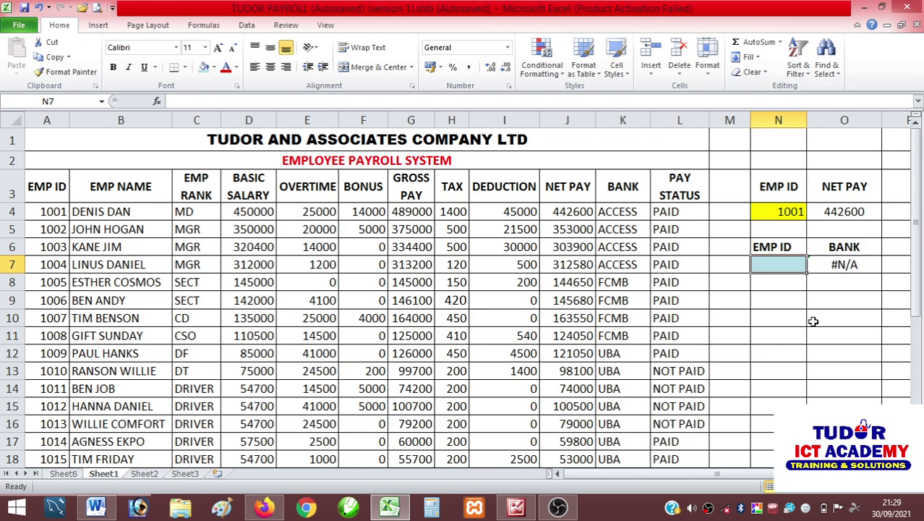
pyautogui.write('1001')
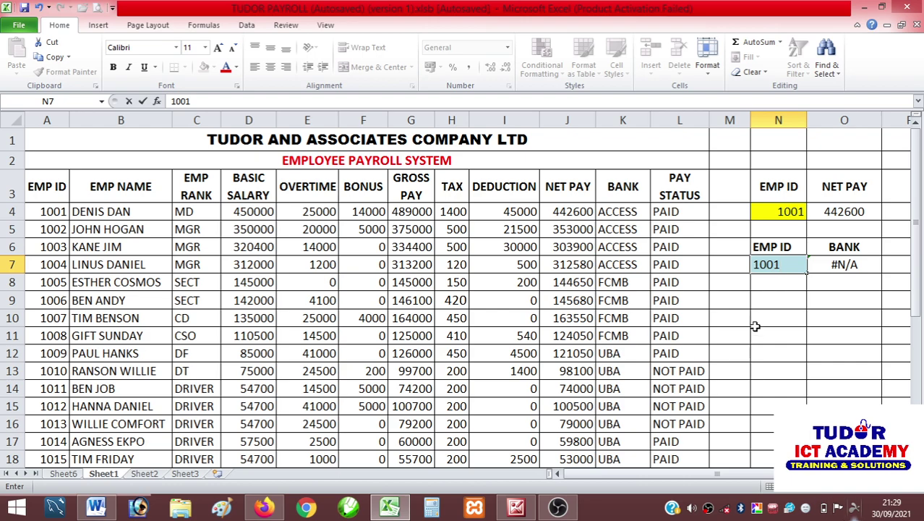
pyautogui.click(779, 321)
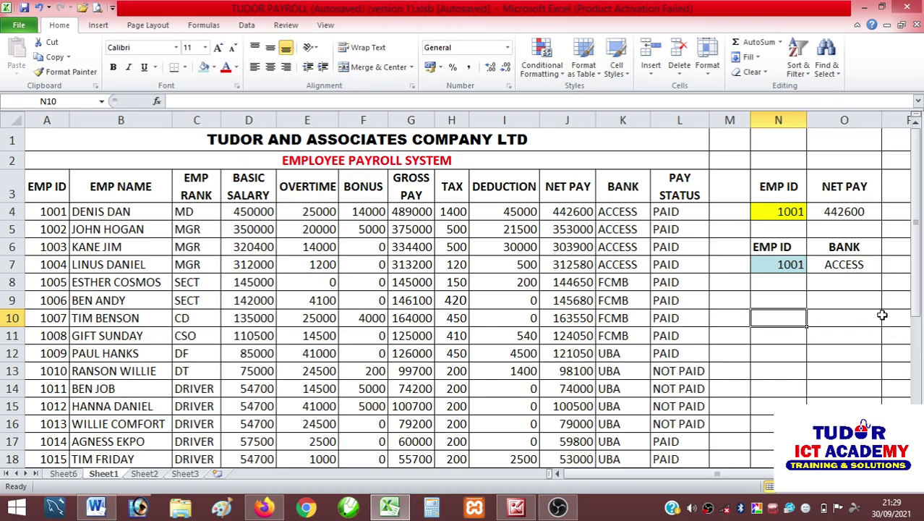
# Change the employee ID in N7 to 1008, making O7 show FCMB
pyautogui.click(792, 264)
pyautogui.write('100')
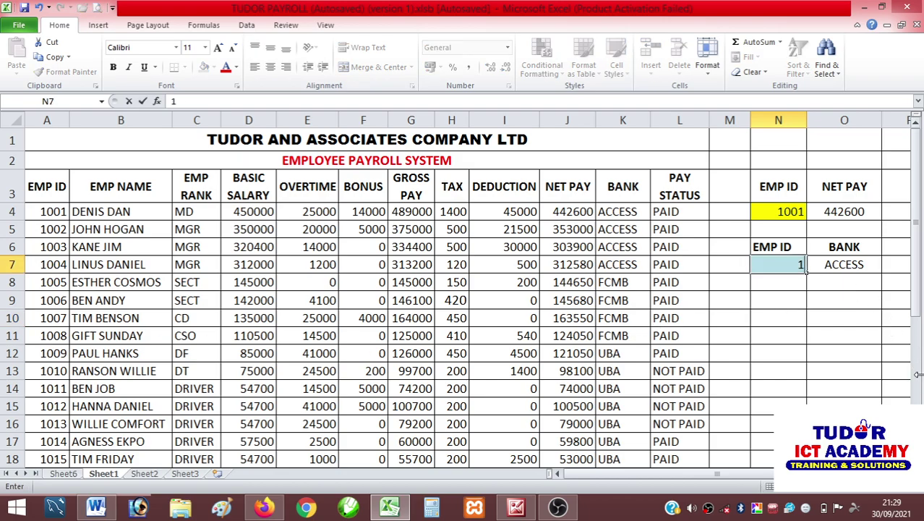
pyautogui.write('8')
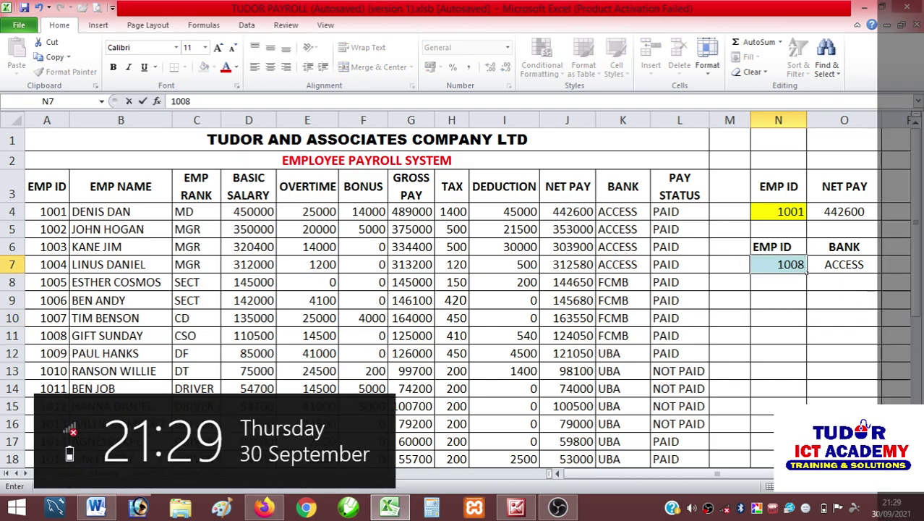
pyautogui.click(796, 348)
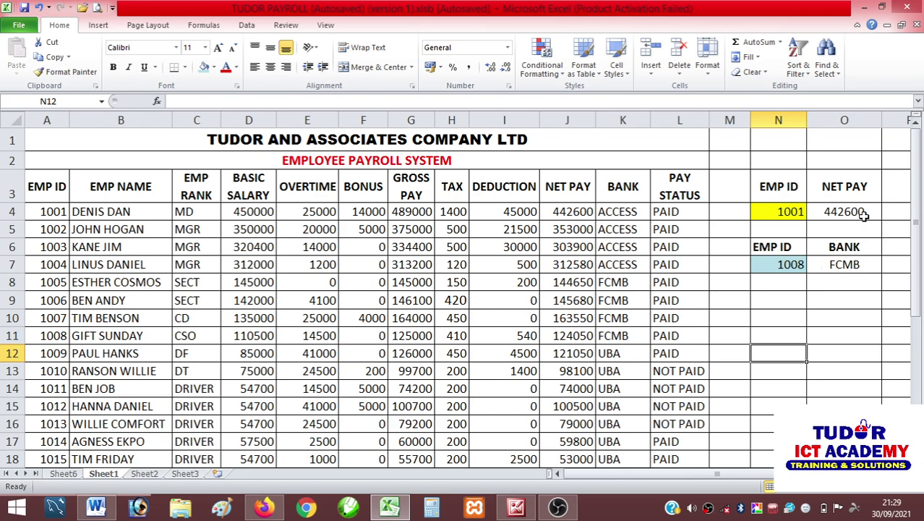
# Review the values in N4 and N7 and the lookup formula in O7
pyautogui.click(784, 212)
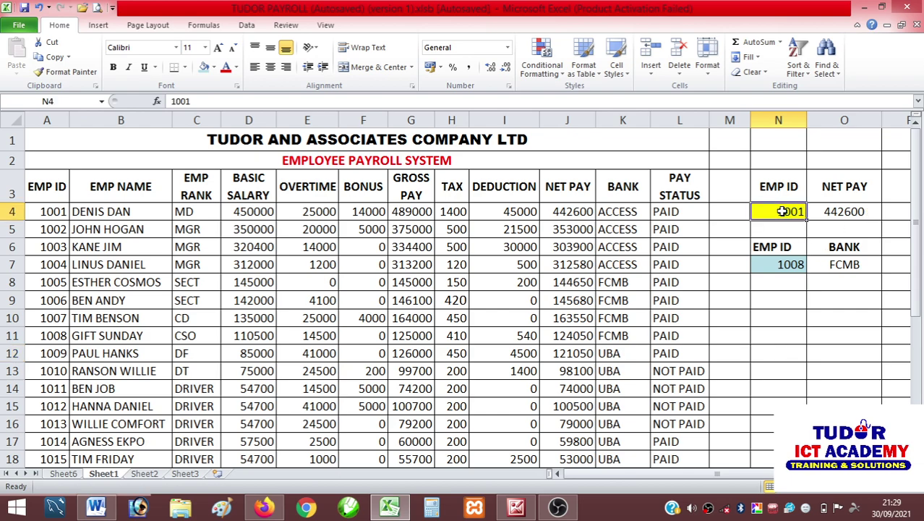
pyautogui.click(782, 267)
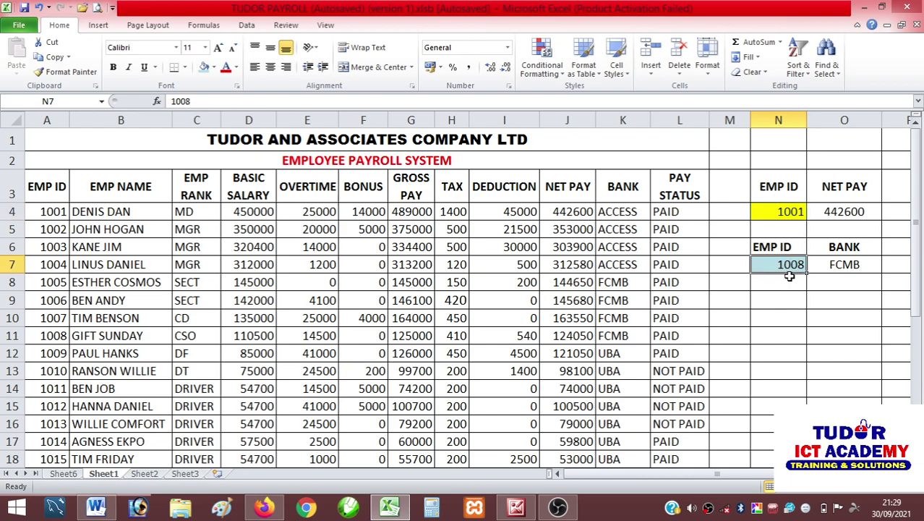
pyautogui.click(845, 267)
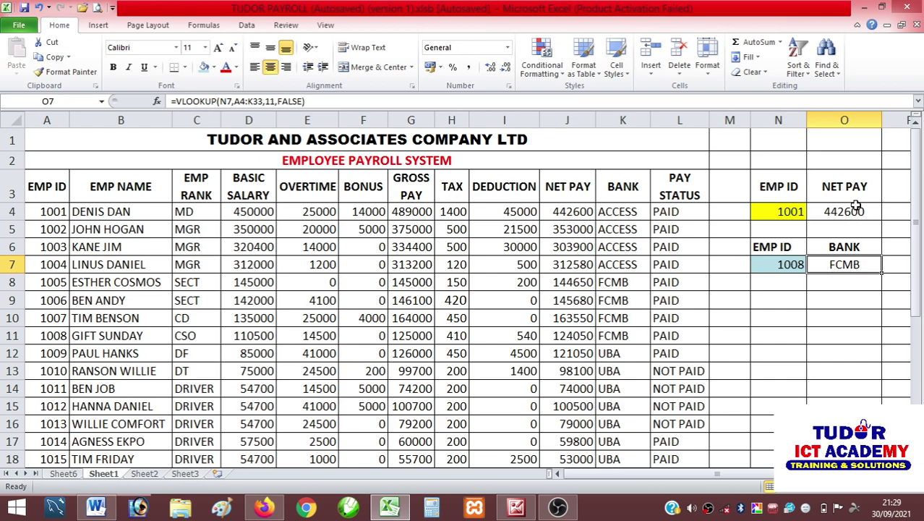